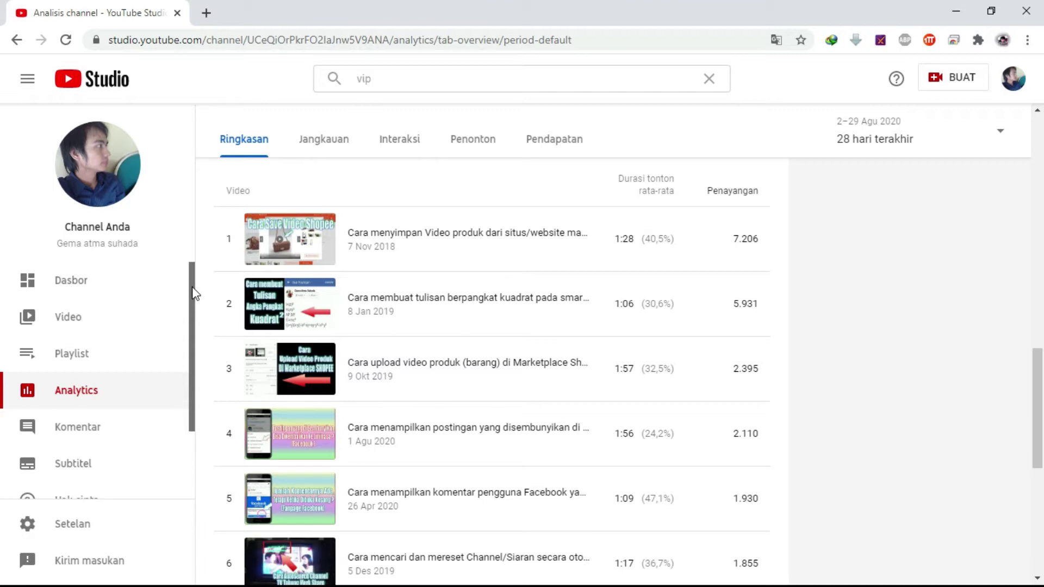
Scroll the sidebar and open Hak cipta to list the channel's matched videos
left_click_drag(191, 296, 191, 383)
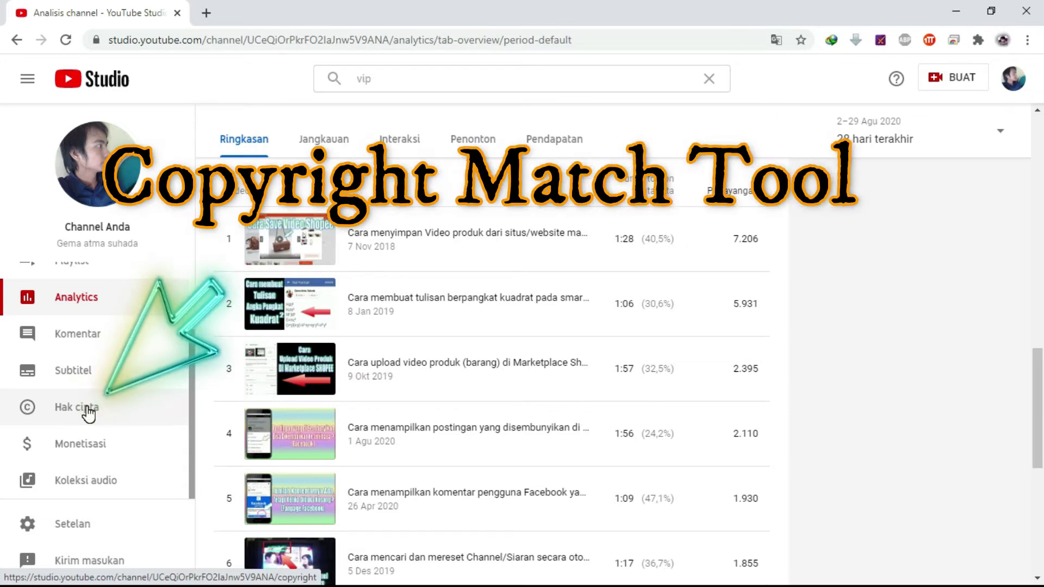
left_click(89, 414)
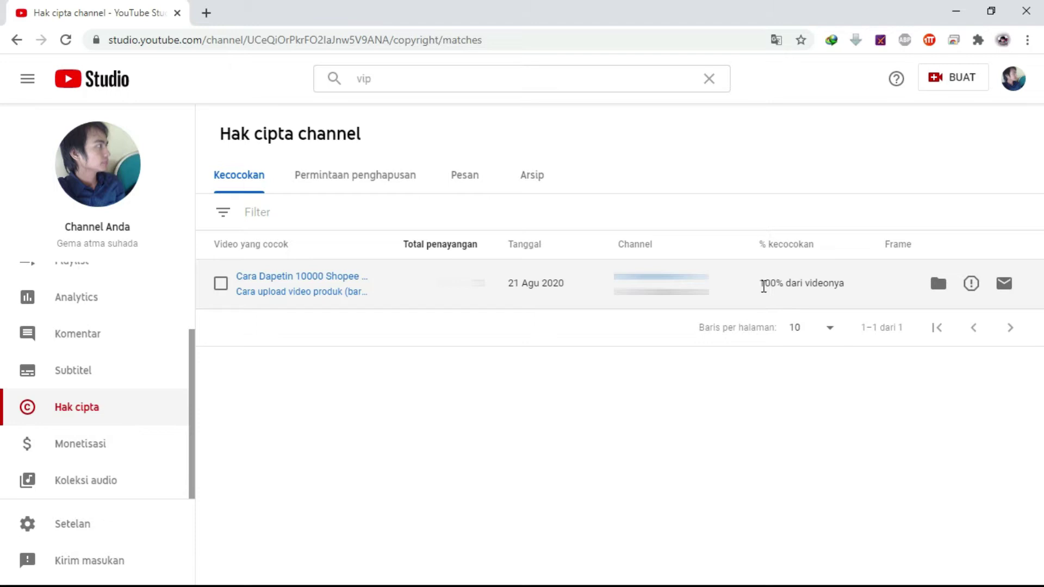
Highlight the '100% dari videonya' match figure on the 21 Agu 2020 match
left_click_drag(760, 283, 845, 283)
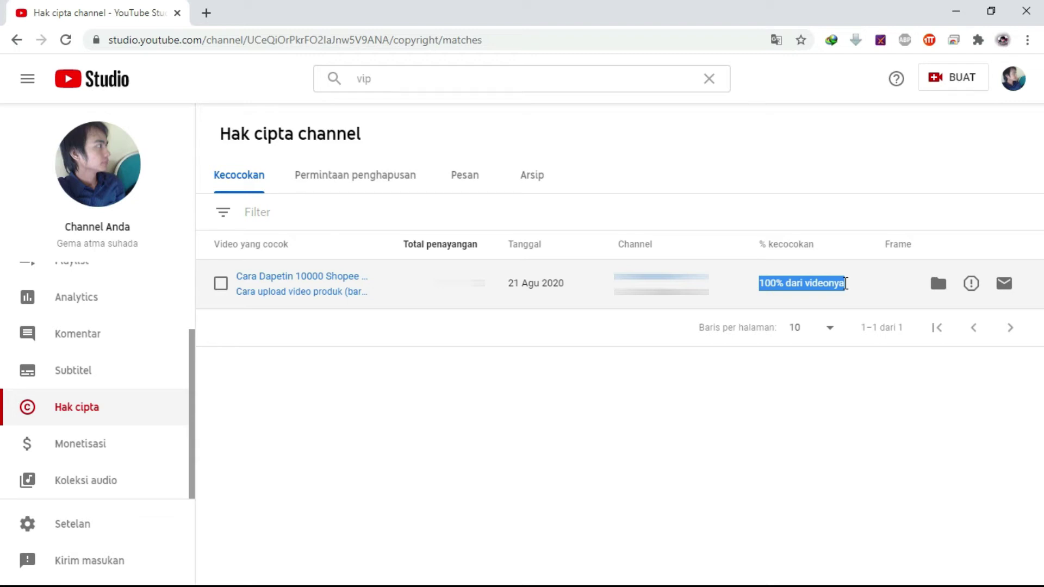
Browse the empty Permintaan penghapusan, Pesan and Arsip tabs, then return to Kecocokan
left_click(389, 172)
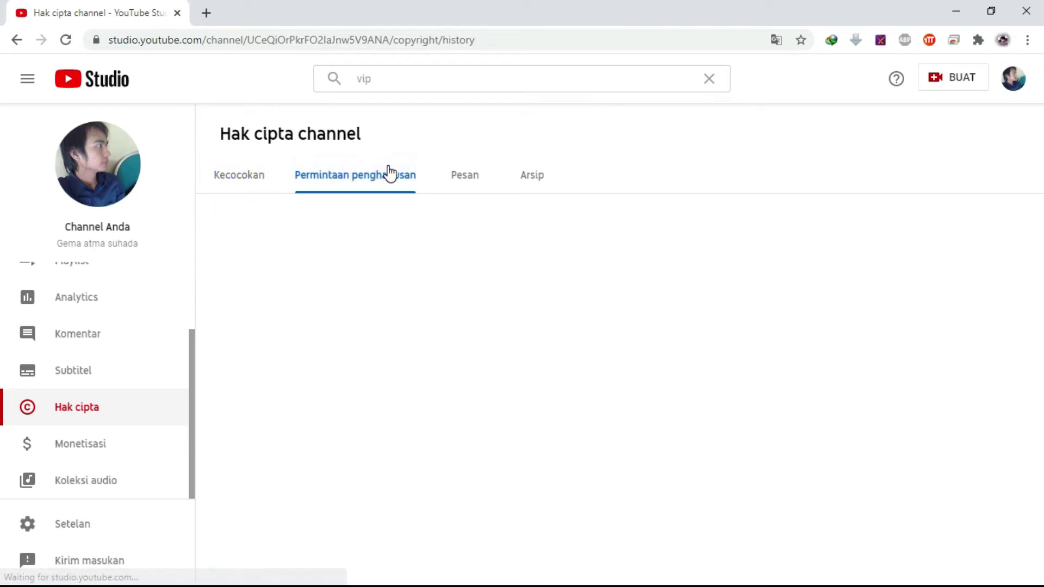
left_click(463, 180)
left_click(533, 182)
left_click(337, 189)
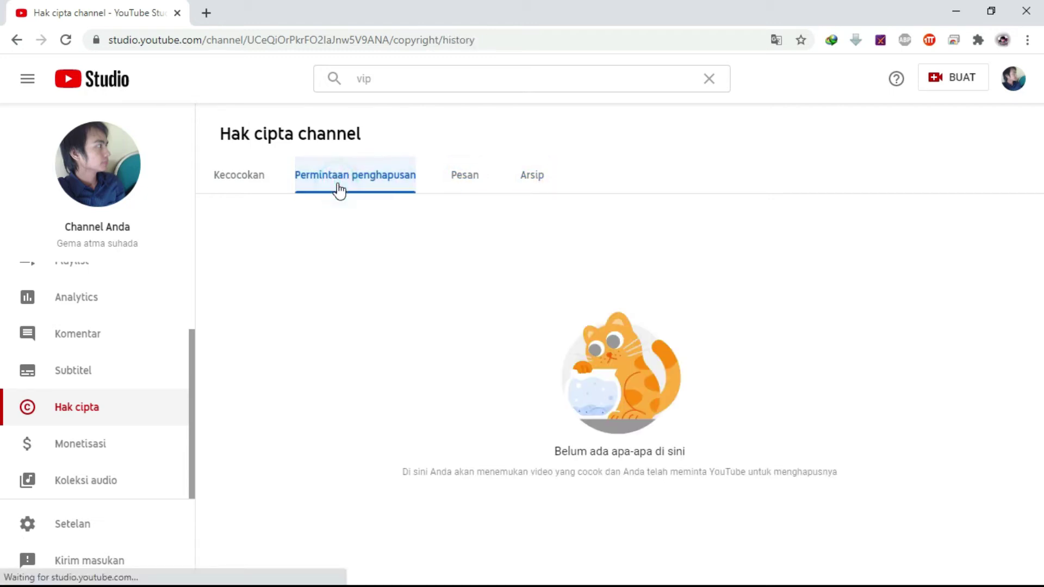
left_click(228, 184)
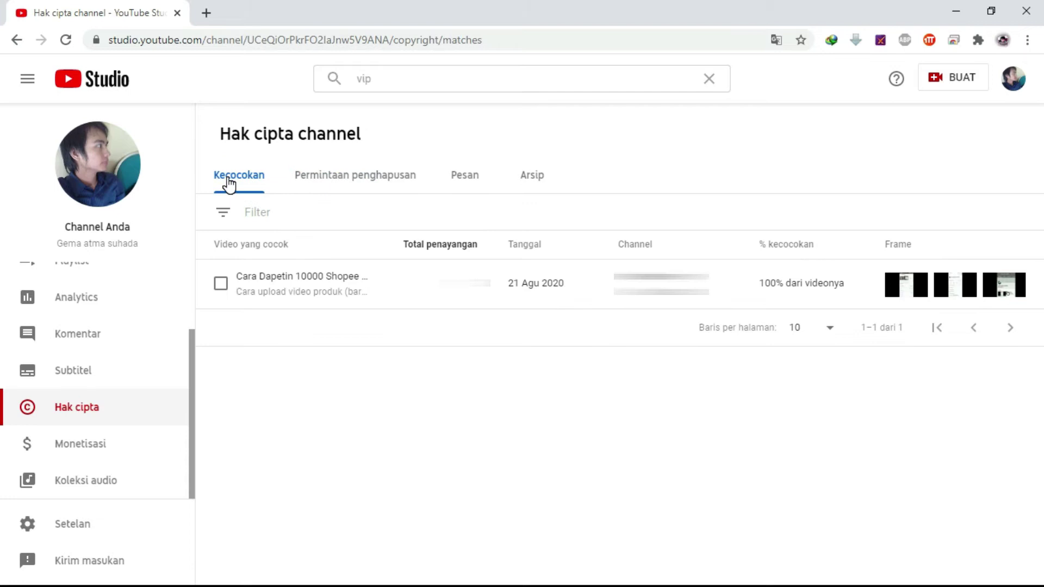
mouse_move(228, 308)
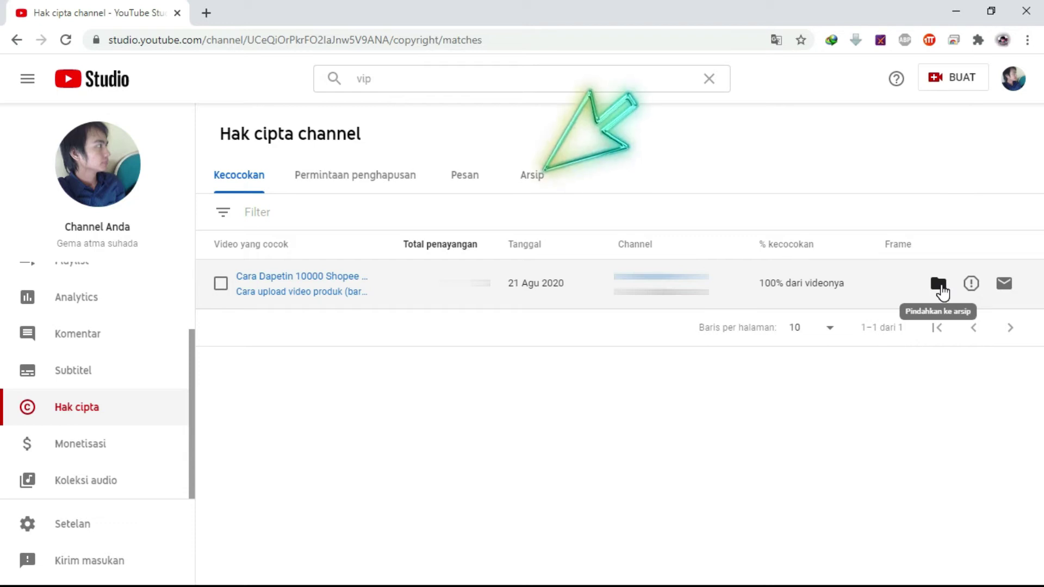
Start a Minta penghapusan video request for the 21 Agu 2020 matched video
left_click(942, 294)
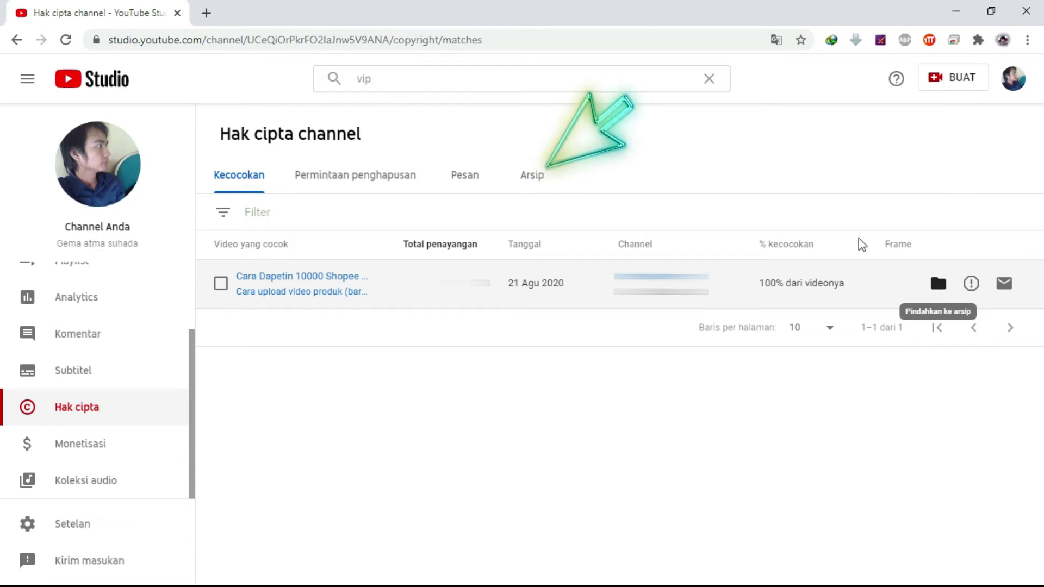
mouse_move(939, 298)
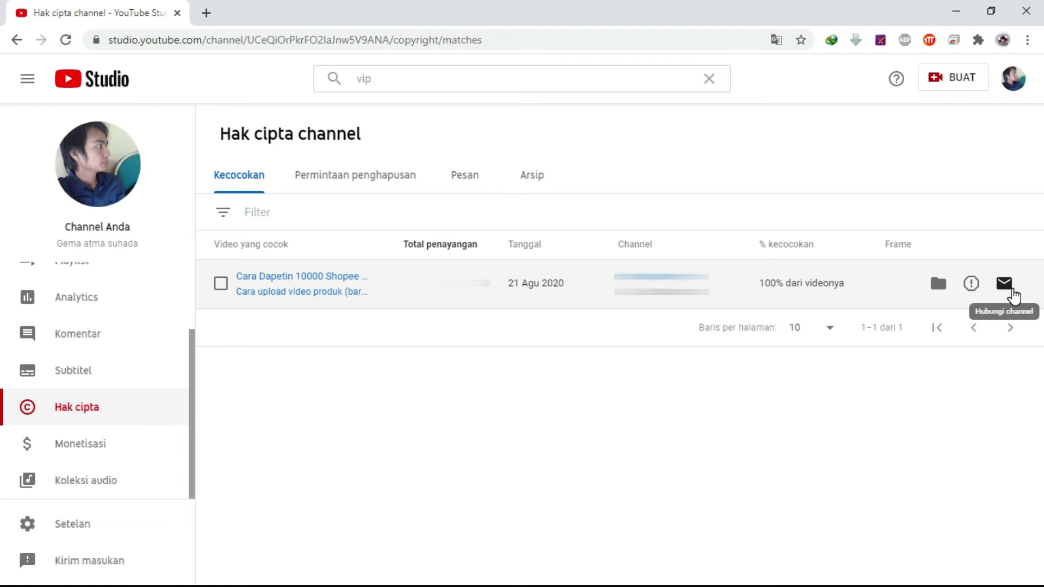
left_click(971, 283)
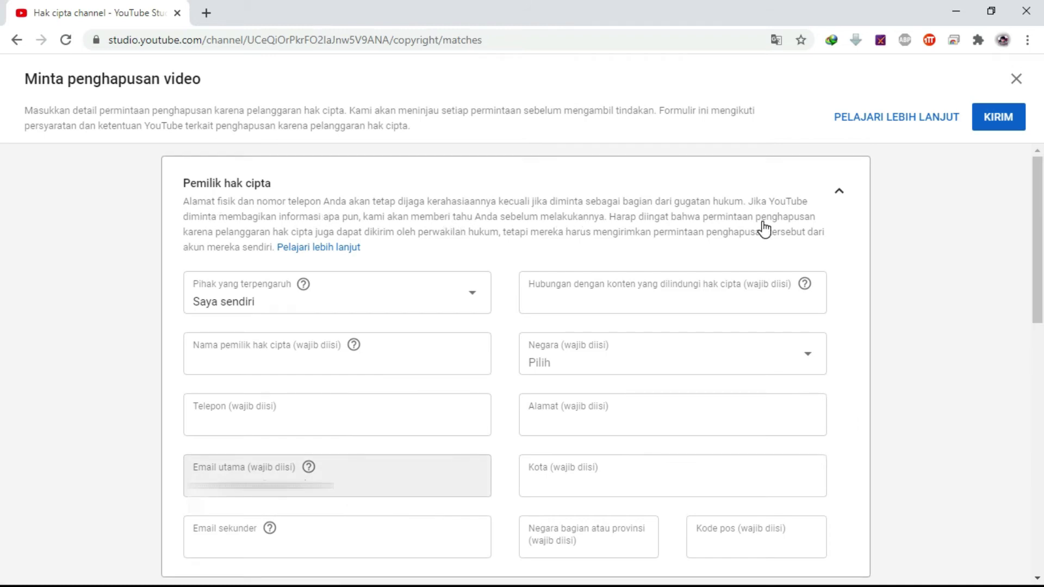
Keep the affected party as Saya sendiri after briefly choosing company or client
left_click_drag(1035, 220, 1040, 274)
left_click(447, 191)
left_click(328, 196)
left_click(348, 193)
left_click(249, 168)
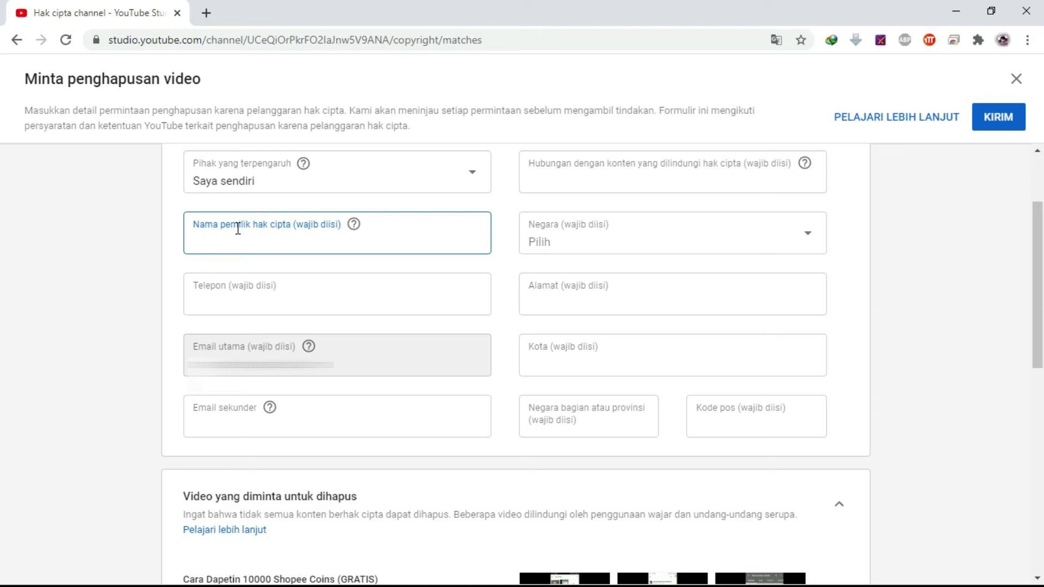
Enter the copyright owner's full name and phone number
type("Gema atma suhada")
left_click(250, 300)
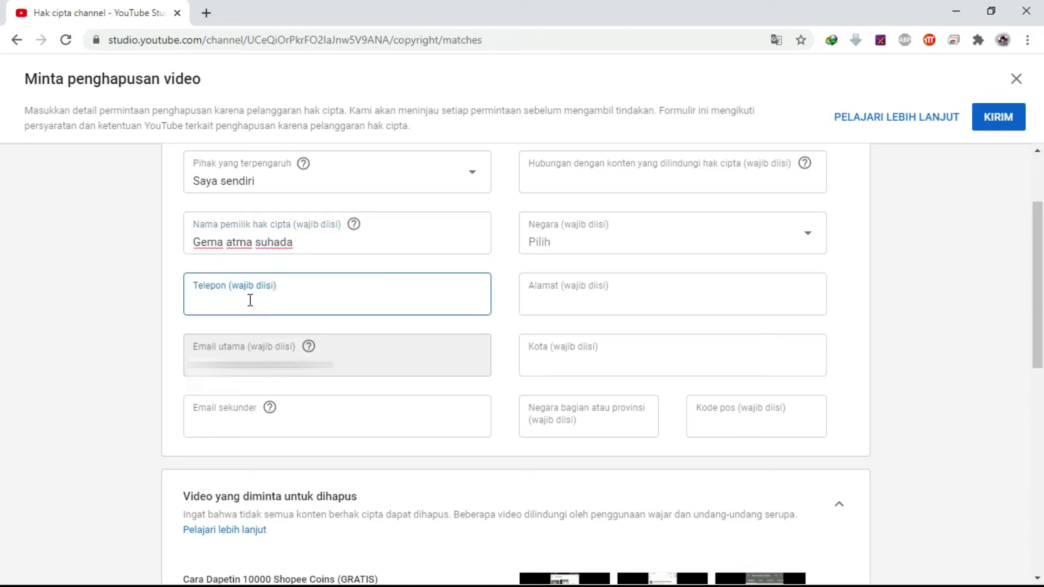
type("081234567890")
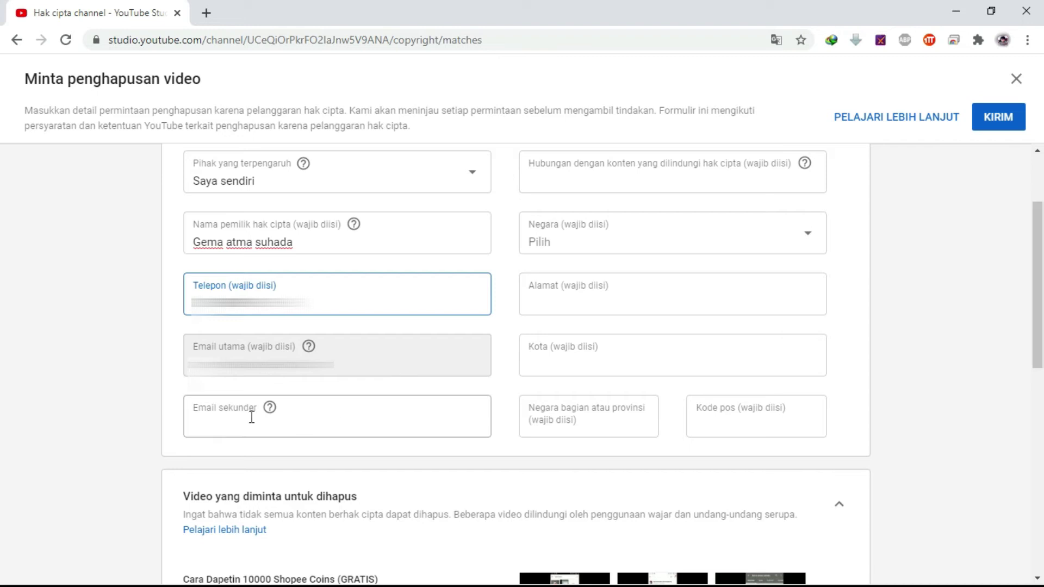
left_click(207, 429)
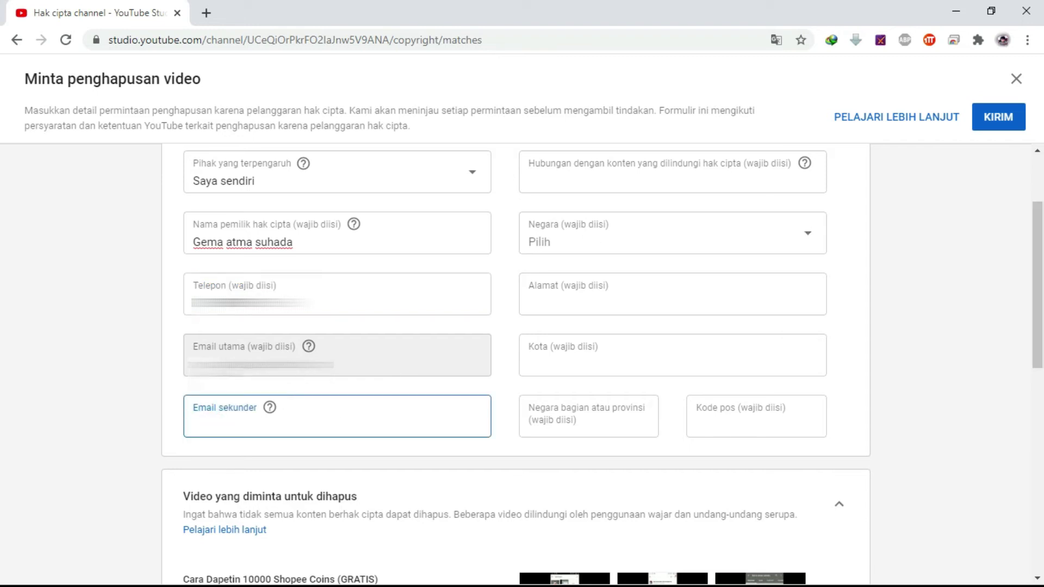
Set the relationship to 'Pemilik konten' and the country to Indonesia
mouse_move(807, 166)
left_click(631, 180)
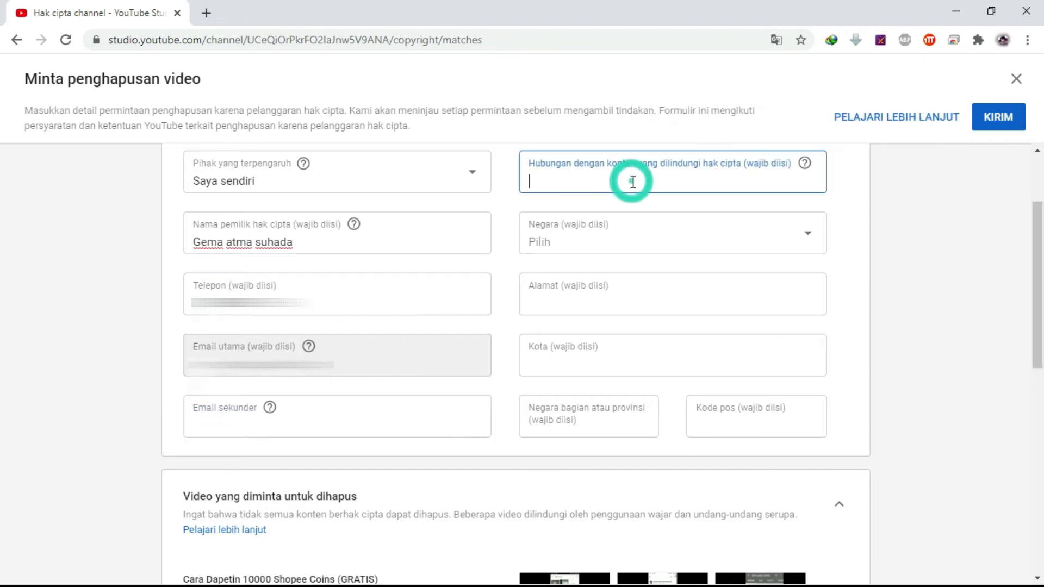
type("Pemil")
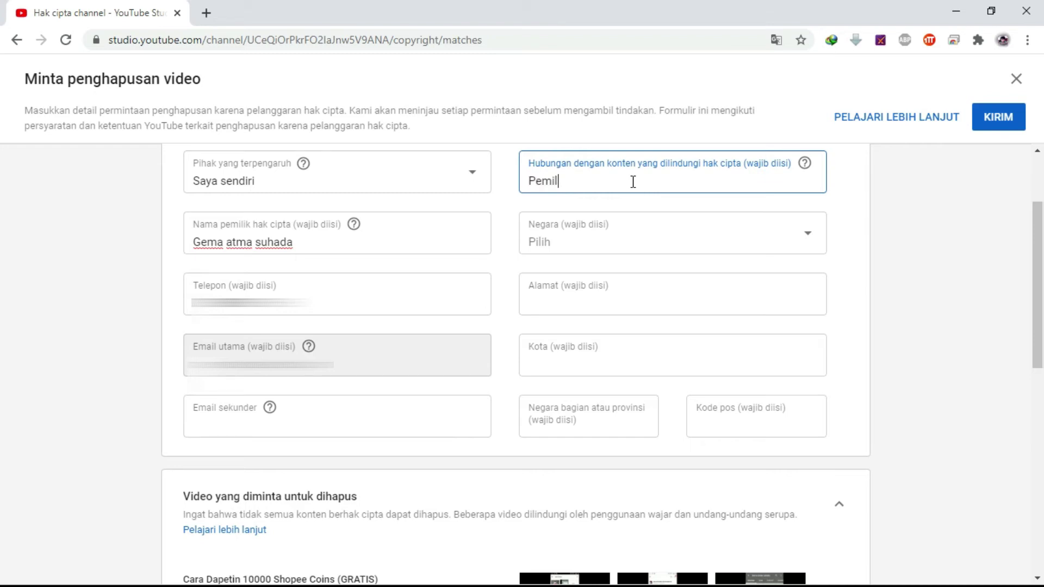
type("ik konten")
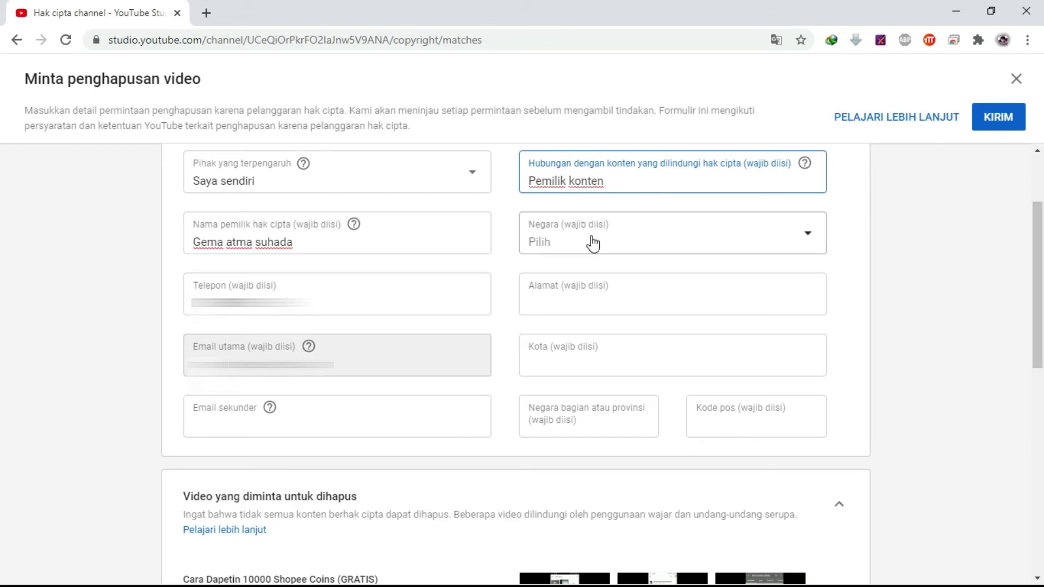
left_click(582, 252)
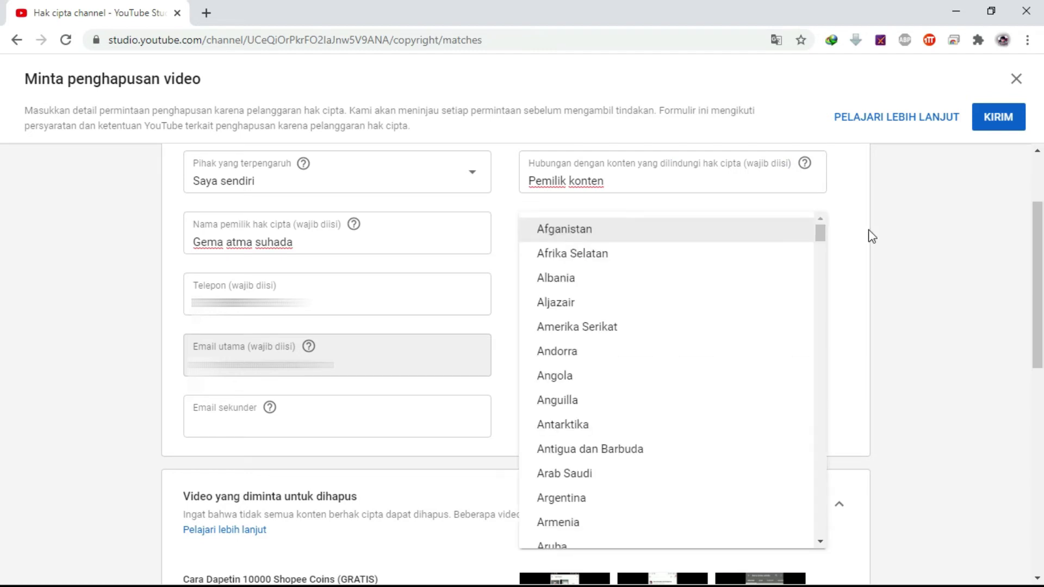
left_click_drag(823, 230, 821, 320)
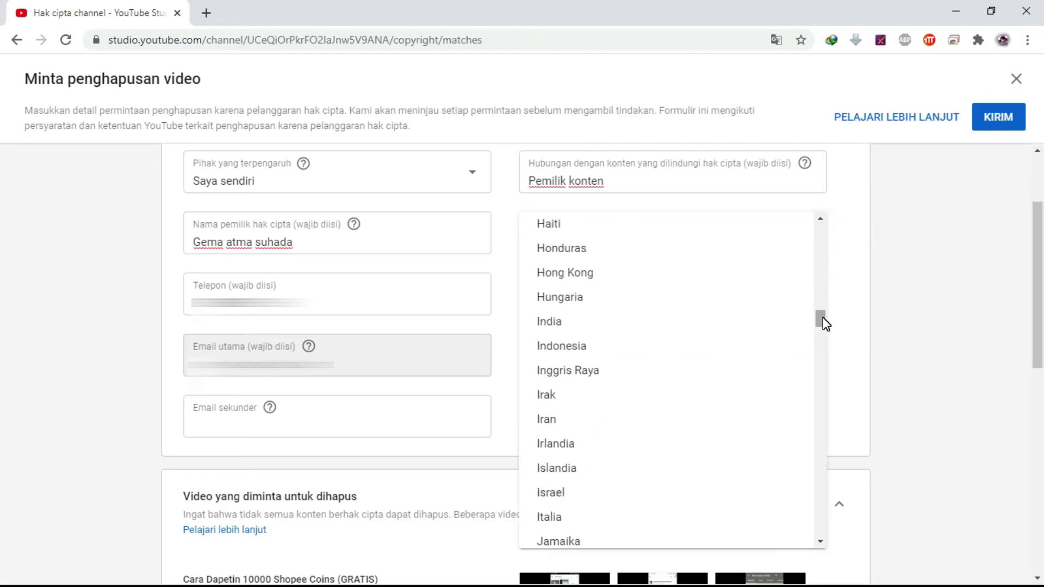
left_click(562, 349)
Enter the owner's street address, city, province and postal code
left_click(667, 294)
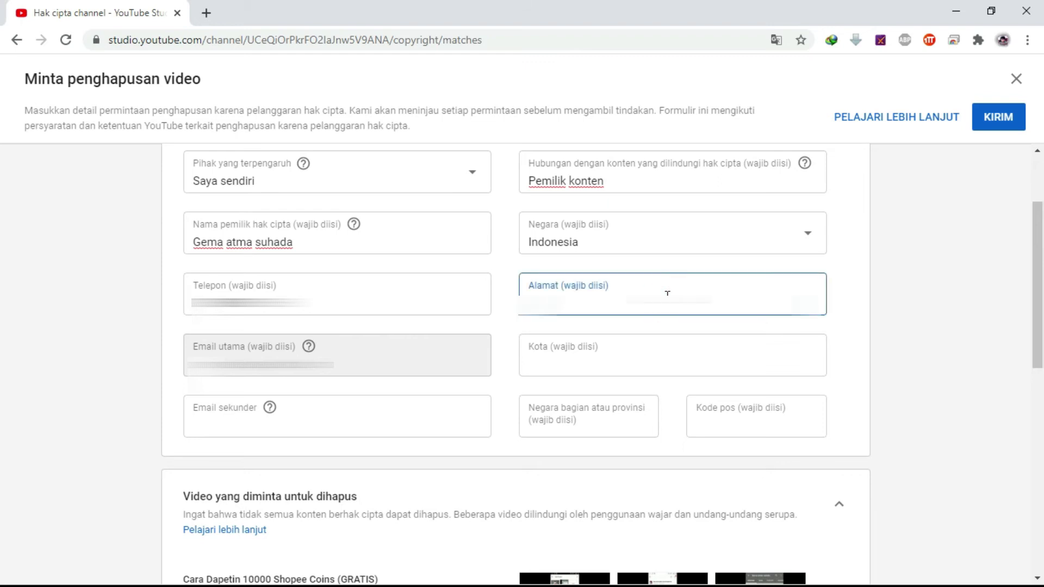
type("Jalan")
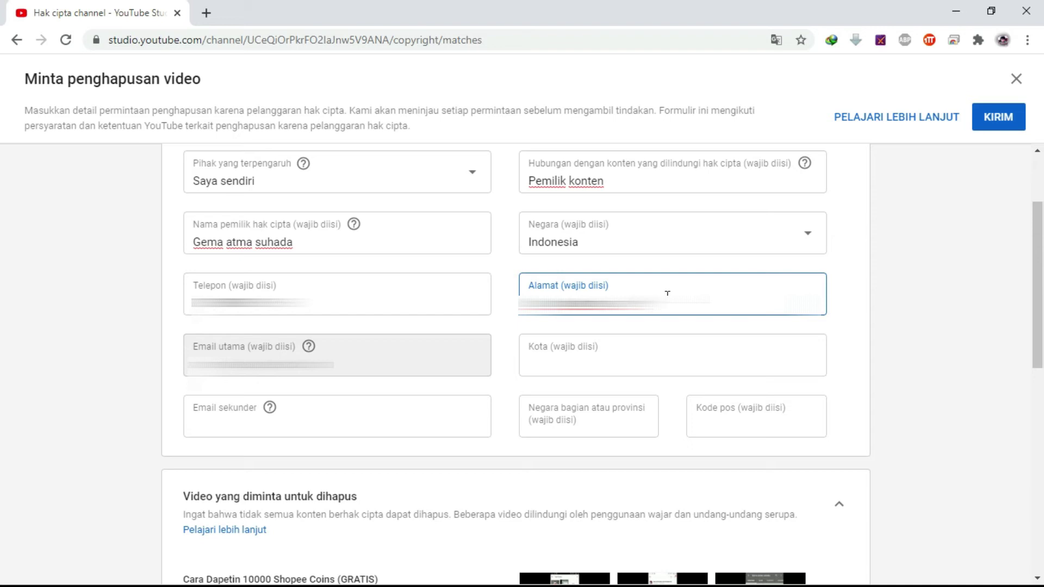
type("No 12")
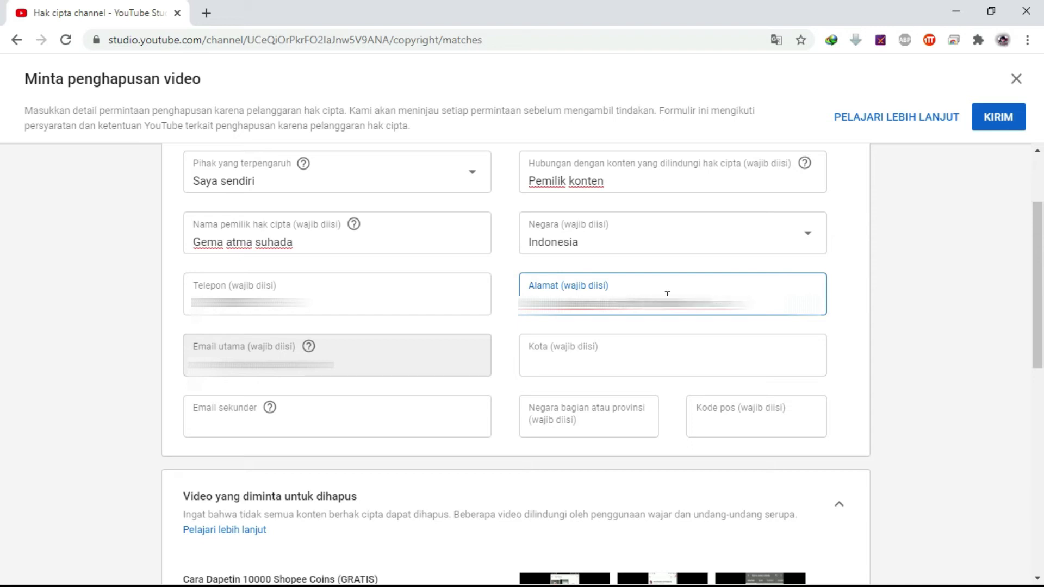
type(" RT 001/002")
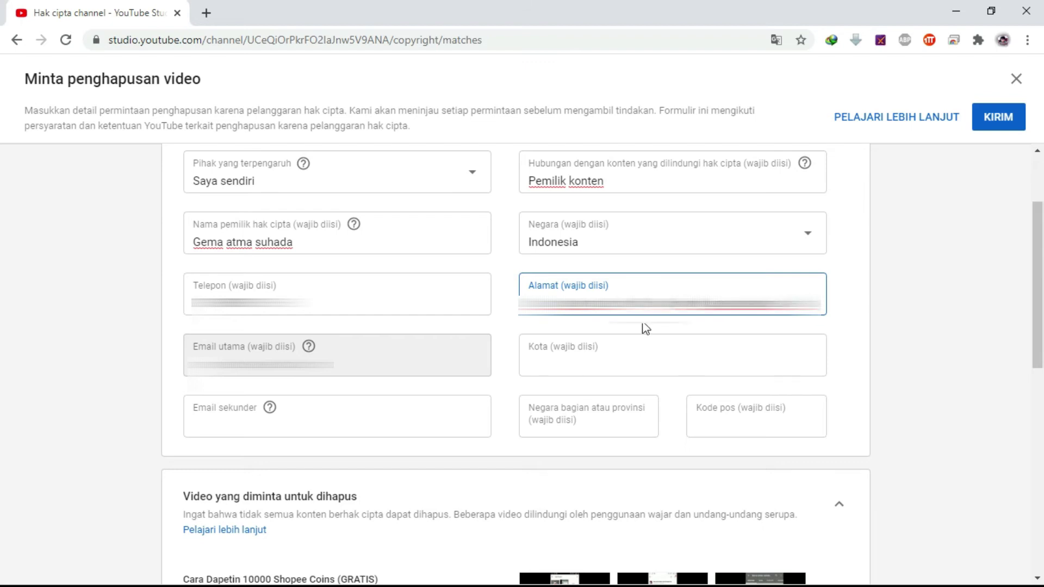
left_click(592, 362)
type("samarinda")
left_click(587, 409)
type("kalimantan timur")
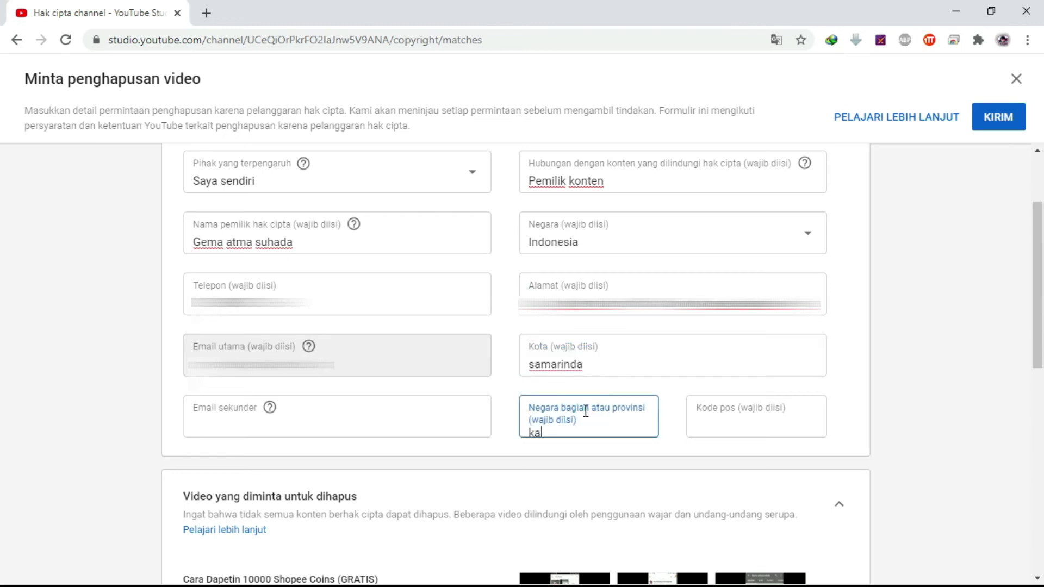
left_click(719, 426)
type("75132")
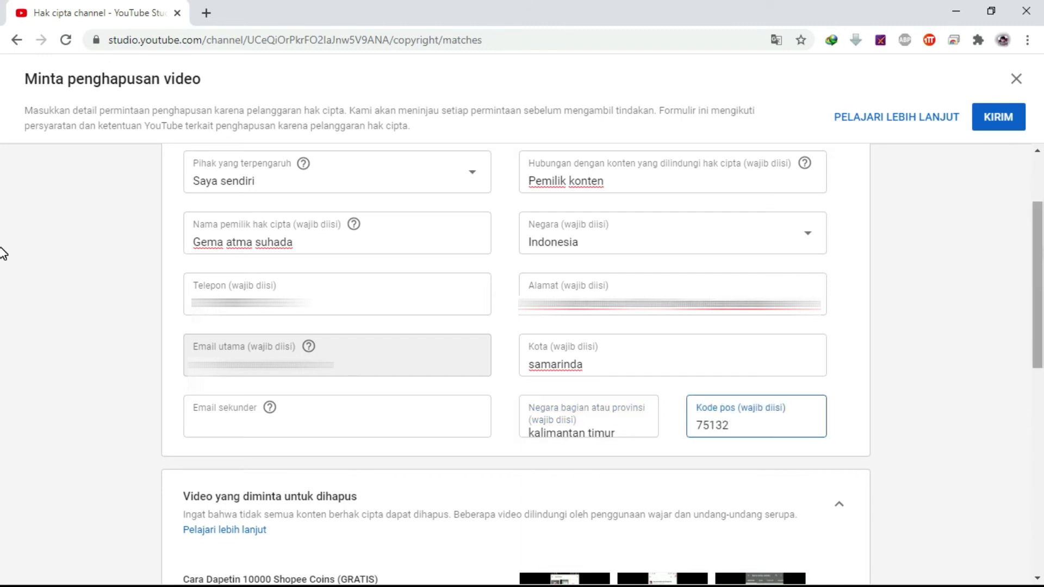
left_click(2, 283)
scroll(3, 326, "down", 5)
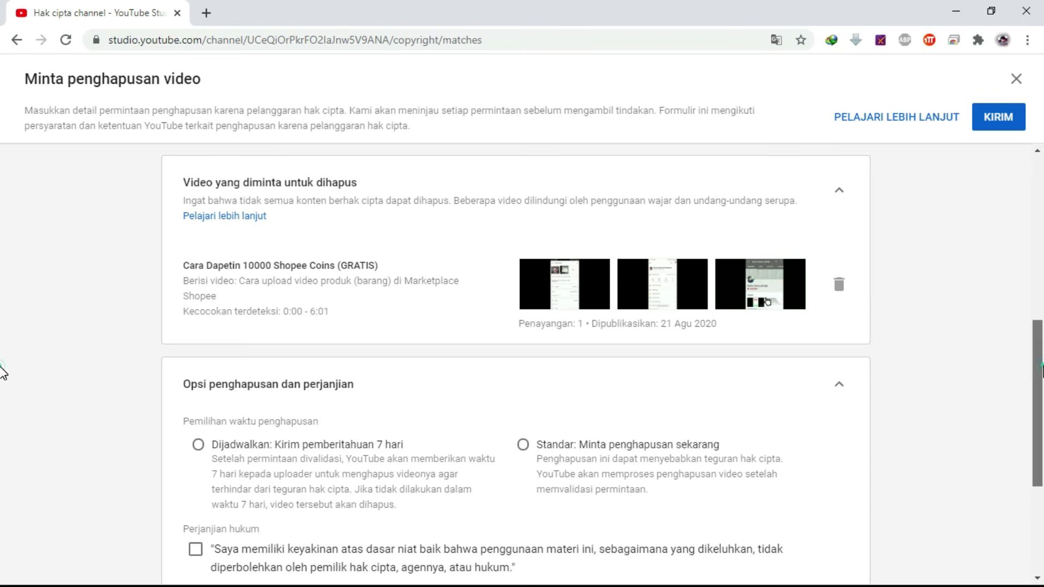
Set removal timing to 'Dijadwalkan: Kirim pemberitahuan 7 hari' instead of standard removal
scroll(3, 430, "down", 4)
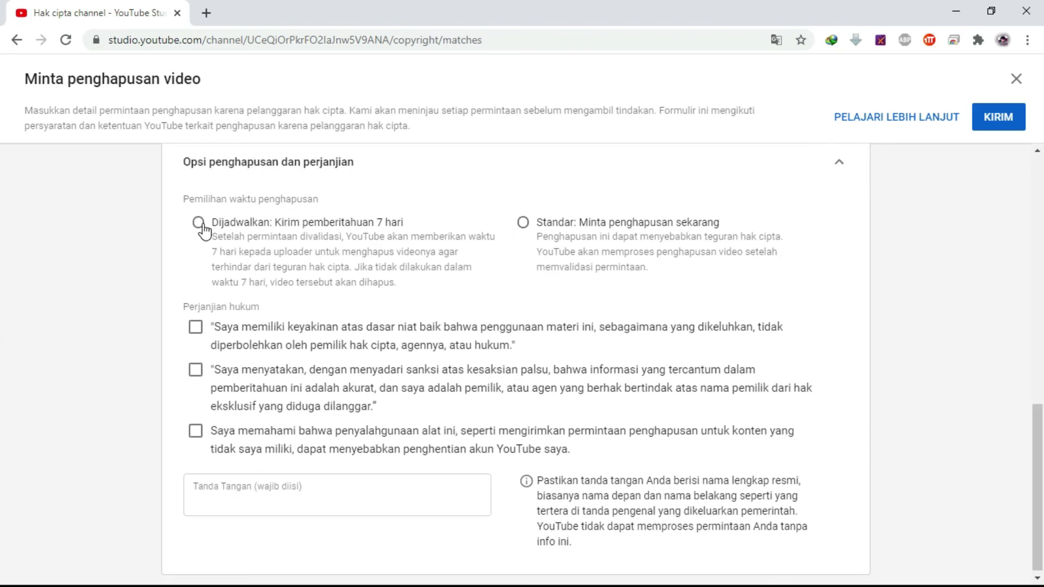
left_click(197, 222)
left_click(523, 223)
left_click(200, 224)
Tick all three Perjanjian hukum legal agreement statements
left_click(195, 328)
left_click(195, 370)
left_click(195, 431)
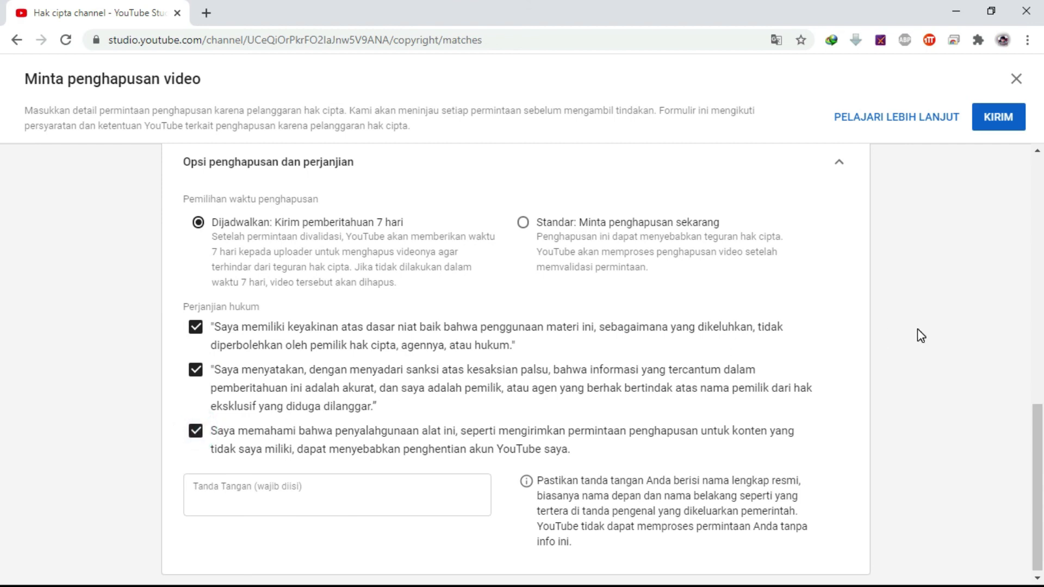
scroll(6, 424, "down", 1)
Sign with the owner's full name, correcting the surname typo, and submit the request
left_click(424, 501)
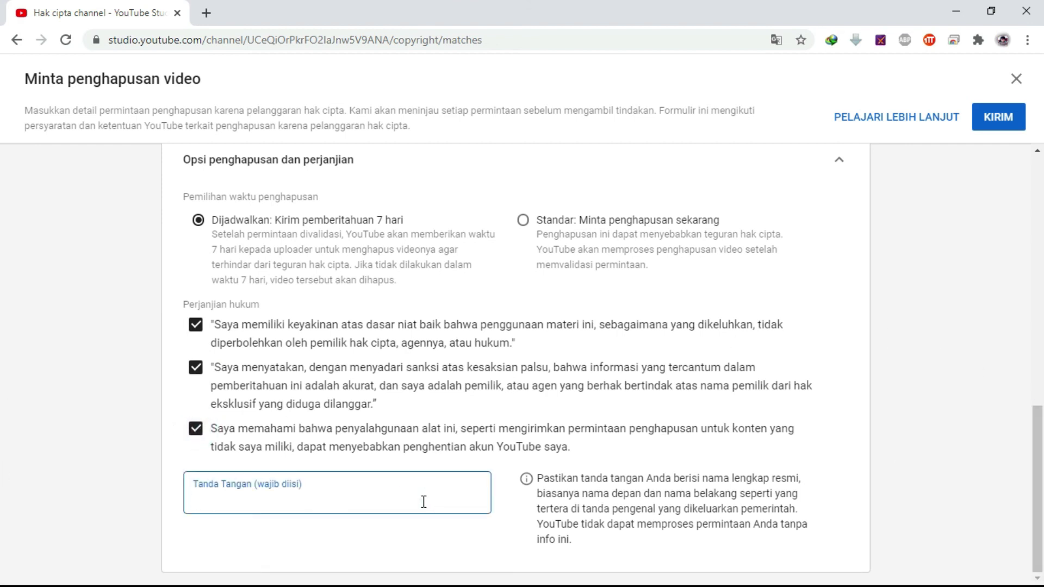
type("Gema atma sudaha")
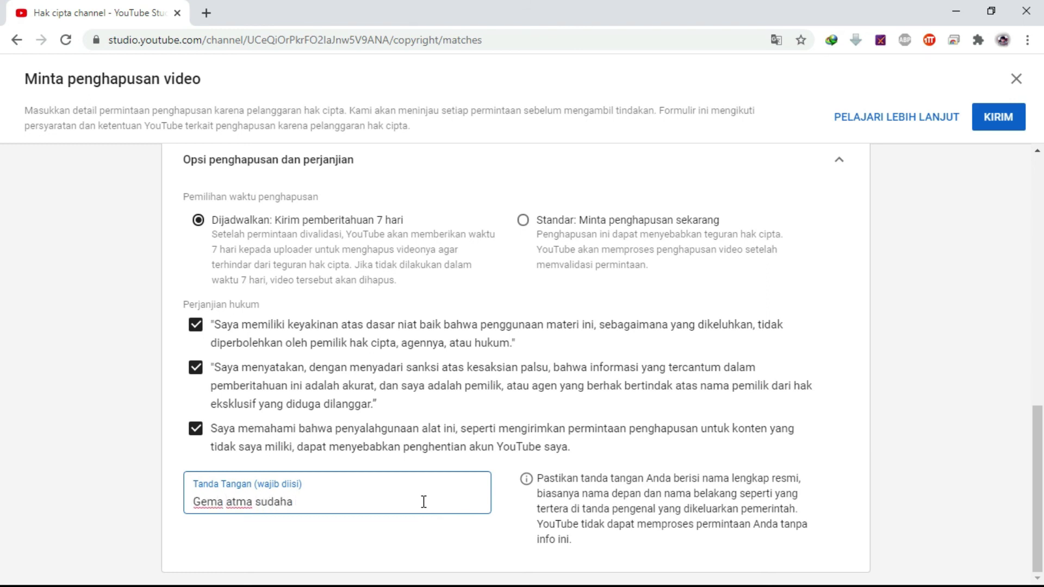
key("BackSpace")
key("BackSpace")
key("BackSpace")
key("BackSpace")
type("hada")
left_click(1000, 117)
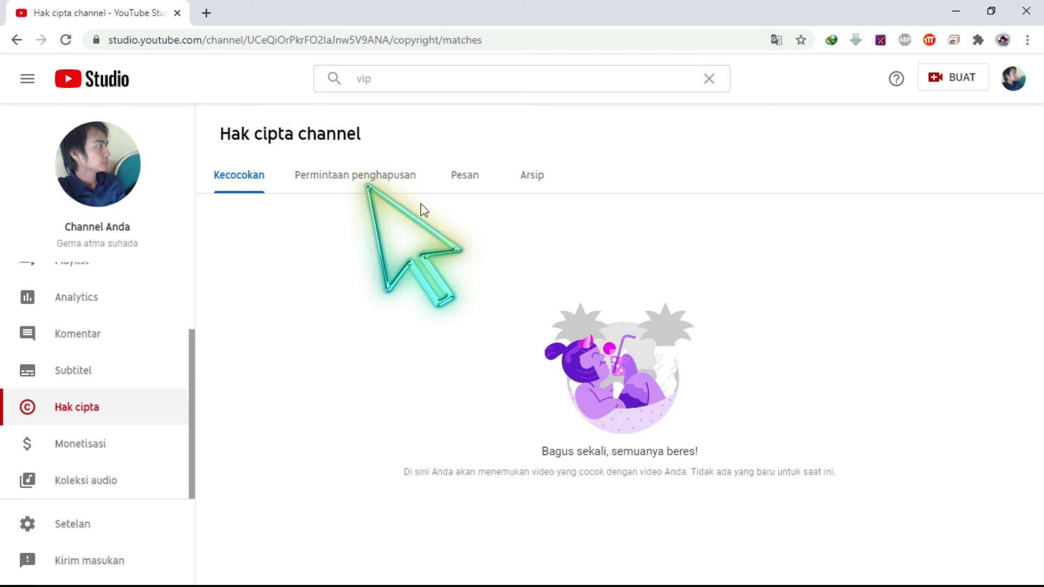
Show Permintaan penghapusan, where the 30 Agu 2020 scheduled request is Dalam proses
left_click(378, 180)
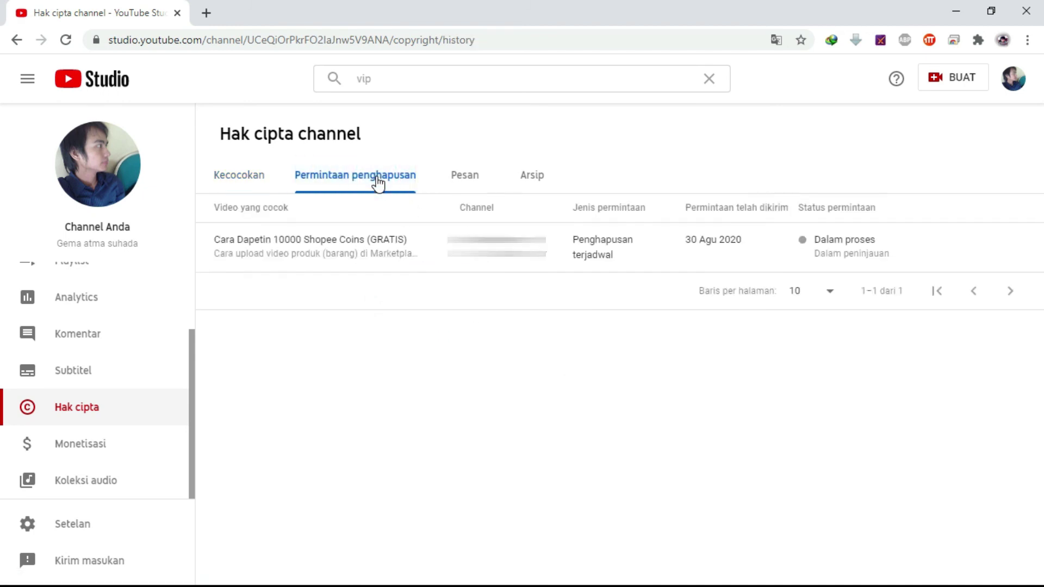